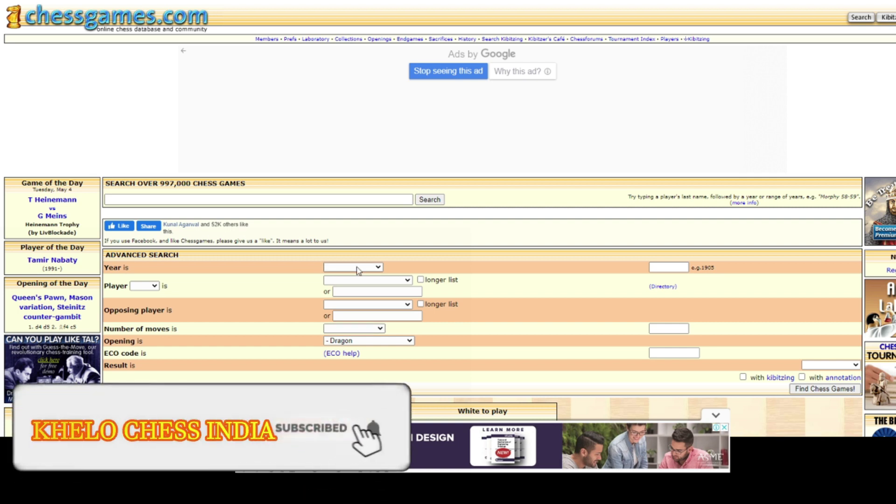
Set the Year condition to '= exactly' on the advanced search form, with Dragon as the opening
left_click(679, 266)
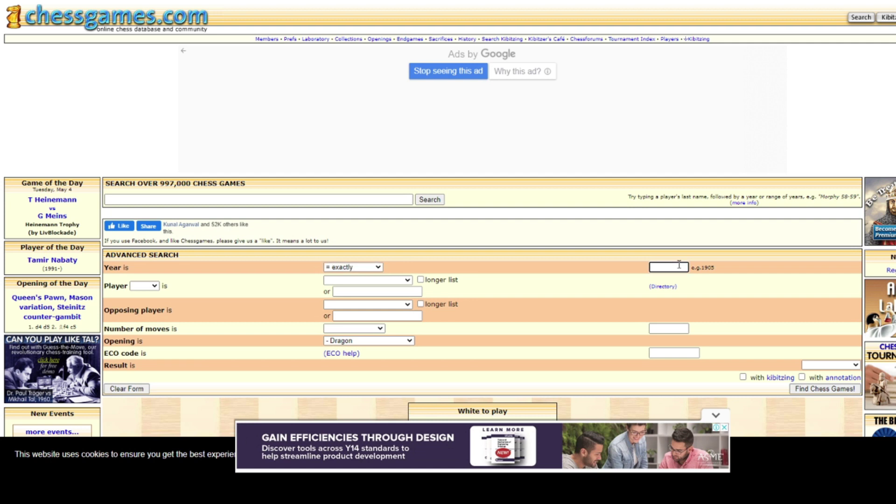
Clear the Year comparison condition to blank
left_click(357, 267)
left_click(345, 276)
left_click(388, 285)
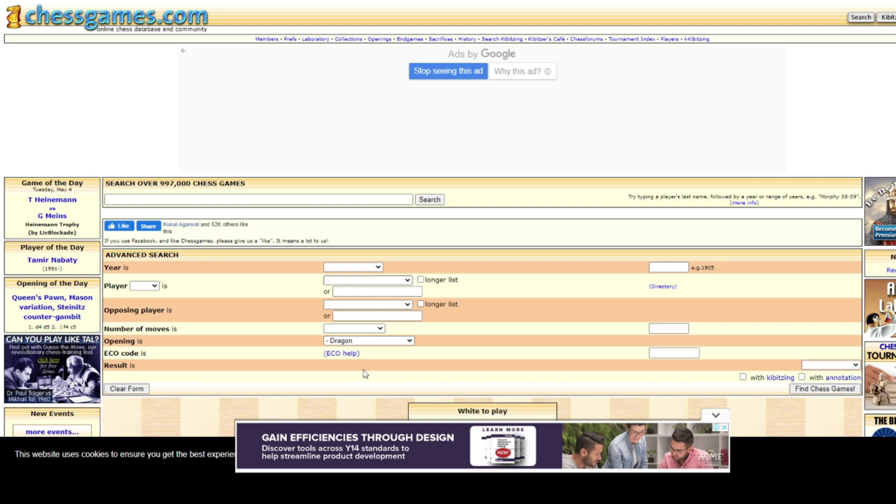
Enter 'anand' as the player by picking the autofill suggestion
left_click(394, 293)
left_click(395, 293)
left_click(378, 308)
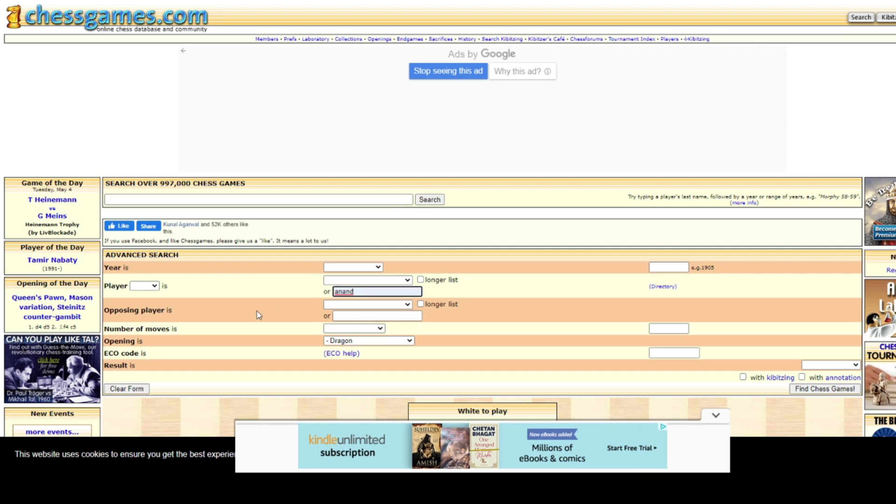
Add 'carlsen' as opposing player, clear the Dragon opening, and run the search
left_click(376, 316)
type("carlsen")
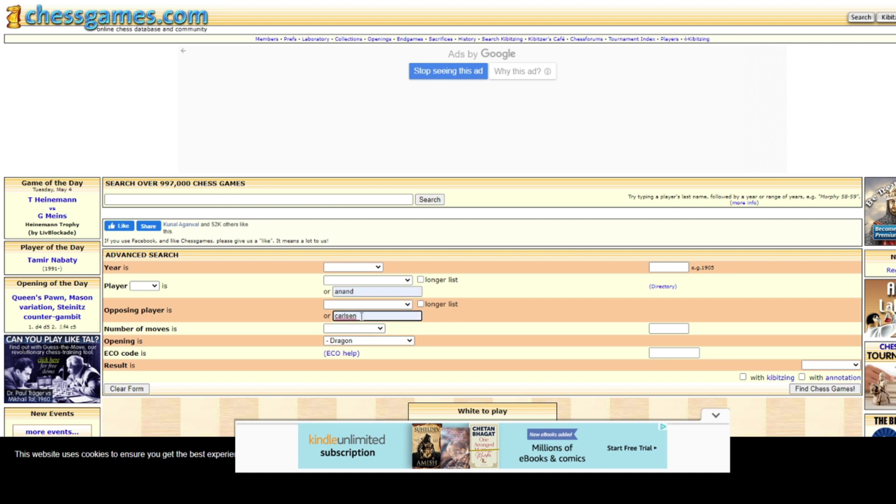
left_click(375, 344)
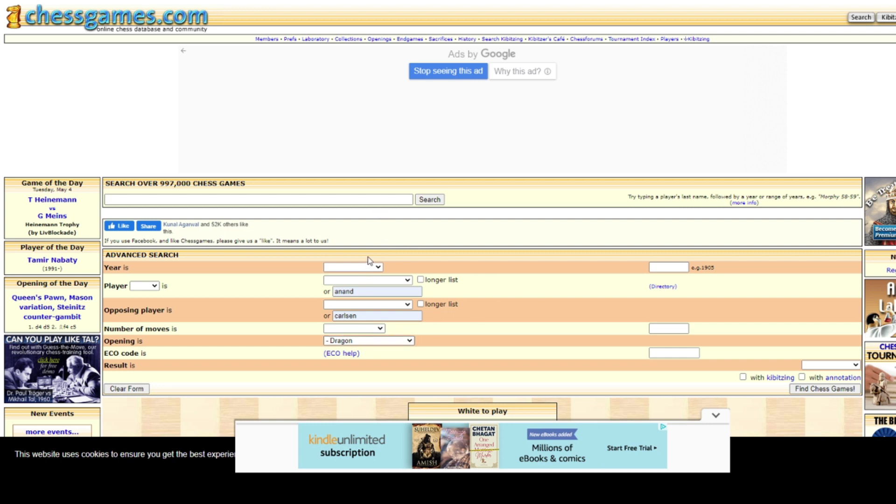
key("Home")
left_click(824, 389)
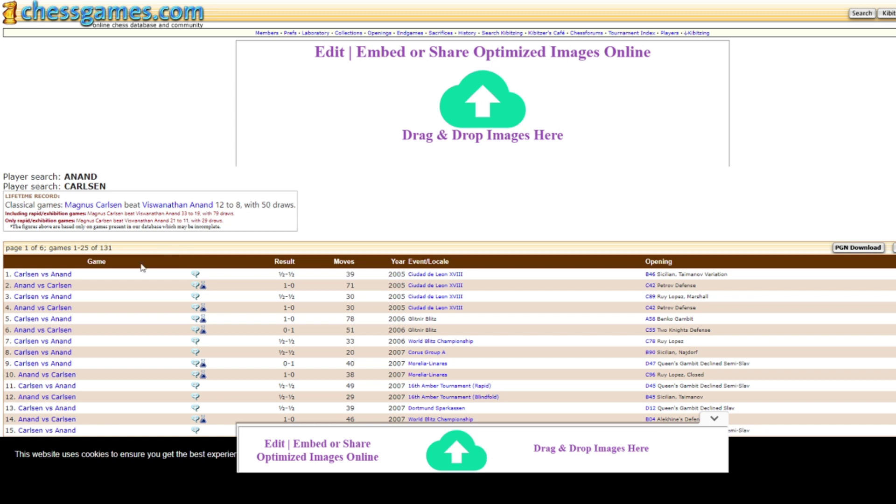
Highlight the 131-game total and the first game's year and opening
left_click_drag(115, 250, 98, 249)
left_click_drag(373, 278, 400, 275)
left_click_drag(749, 273, 658, 274)
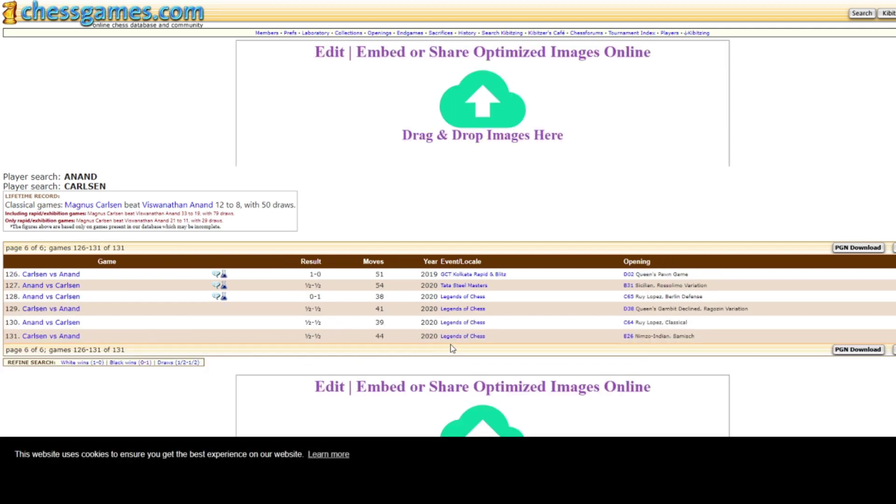
On results page 6 of 6, open game 131, the 2020 Carlsen vs Anand game
double_click(429, 336)
left_click_drag(704, 336, 26, 339)
left_click(97, 340)
left_click(58, 338)
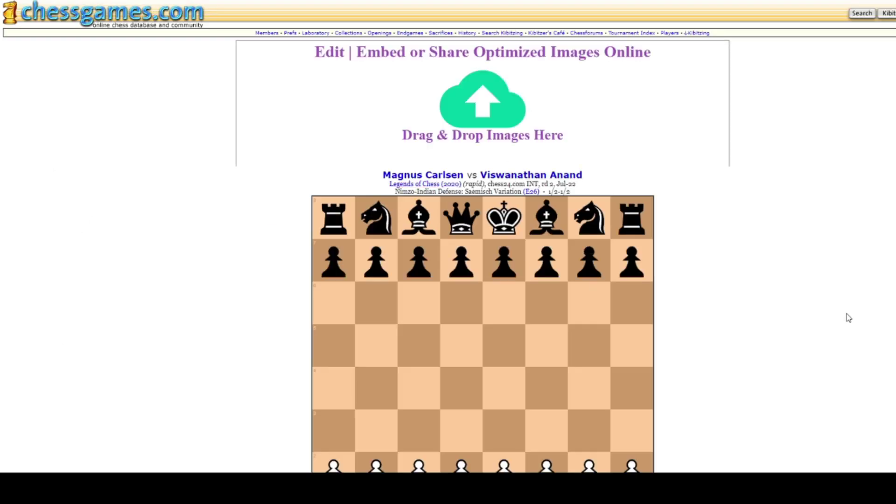
Step the game forward from 1.d4 to 5.bxc3
scroll(848, 317, "down", 4)
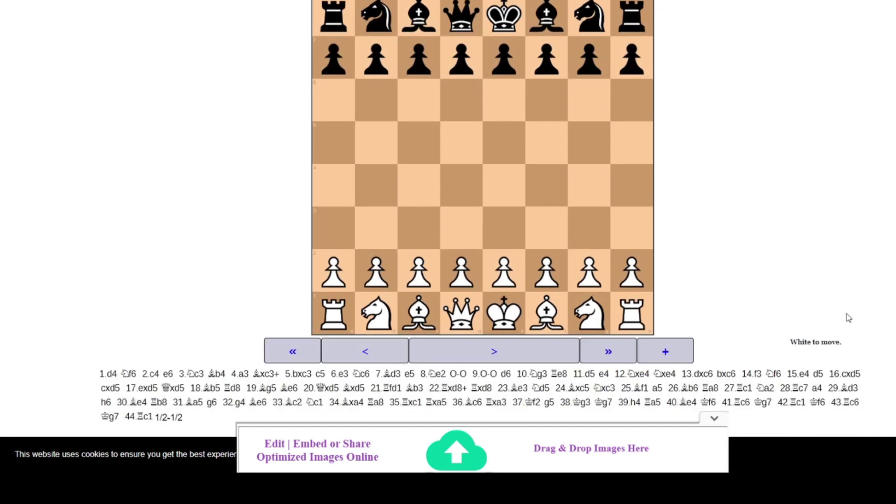
left_click(497, 355)
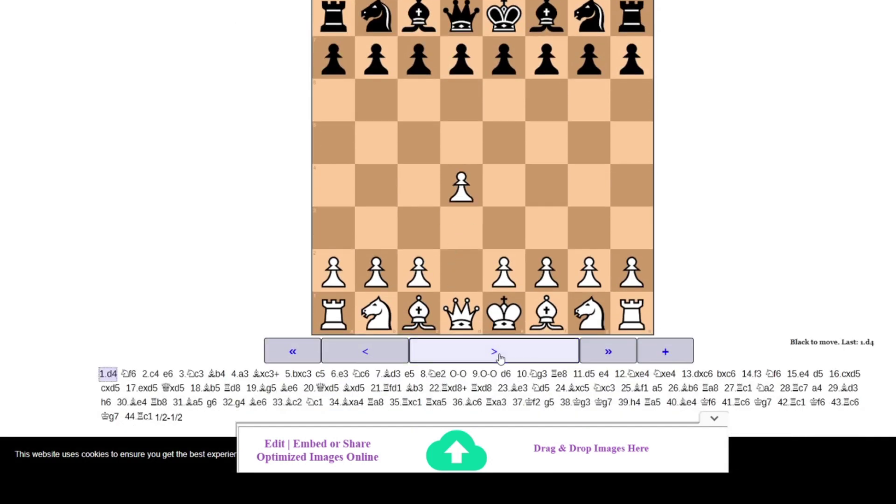
left_click(498, 356)
left_click(498, 356)
left_click(498, 355)
left_click(498, 355)
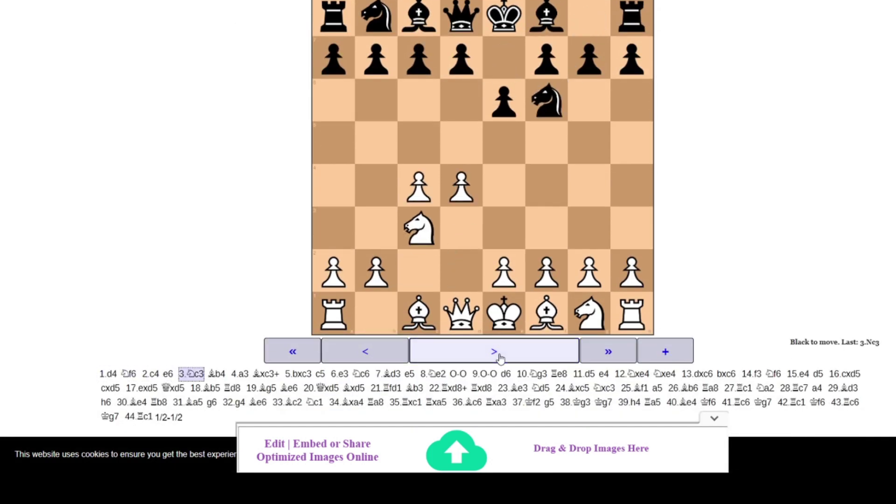
left_click(499, 355)
left_click(498, 356)
left_click(498, 356)
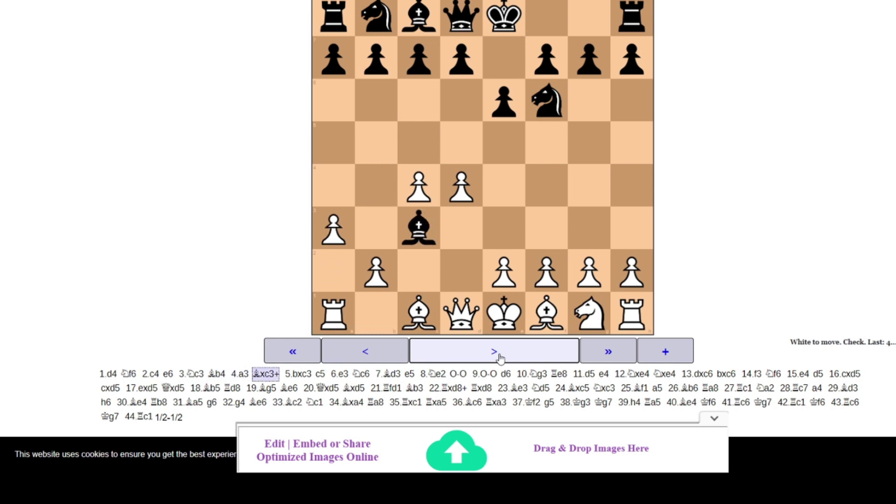
left_click(499, 358)
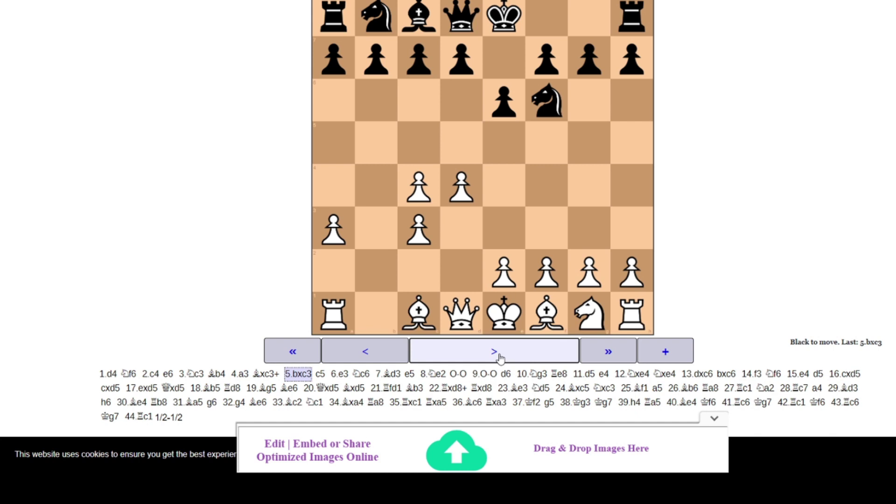
Download the game as carlsen_anand_2020.pgn
scroll(746, 290, "down", 3)
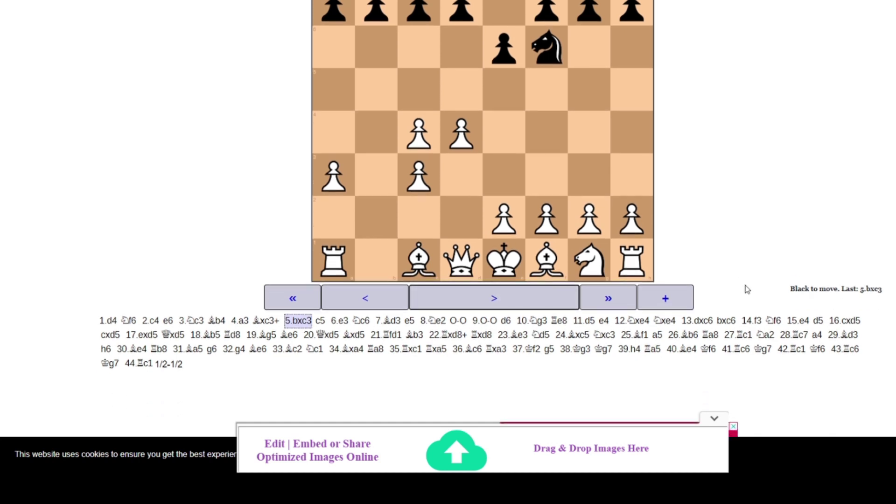
scroll(746, 290, "down", 3)
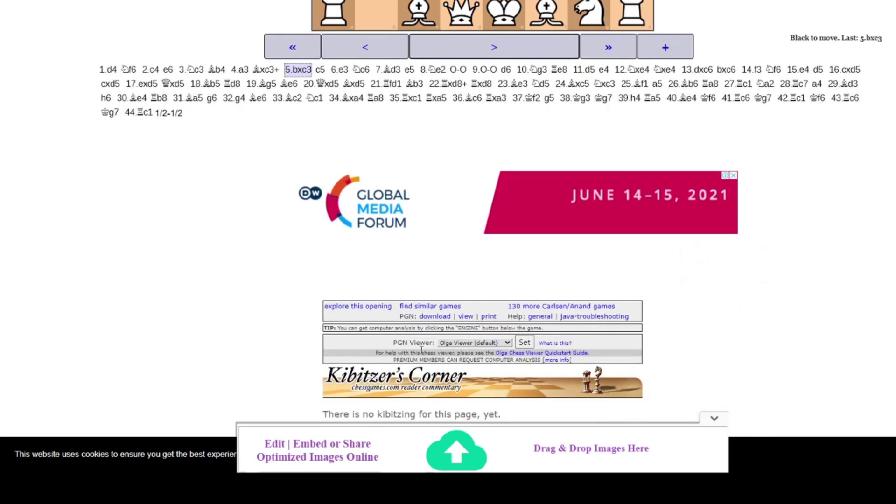
left_click(435, 317)
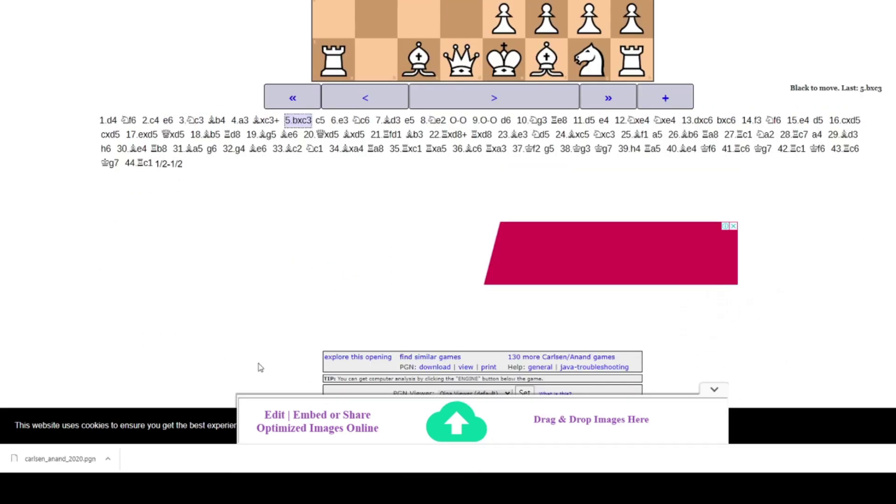
scroll(220, 366, "down", 4)
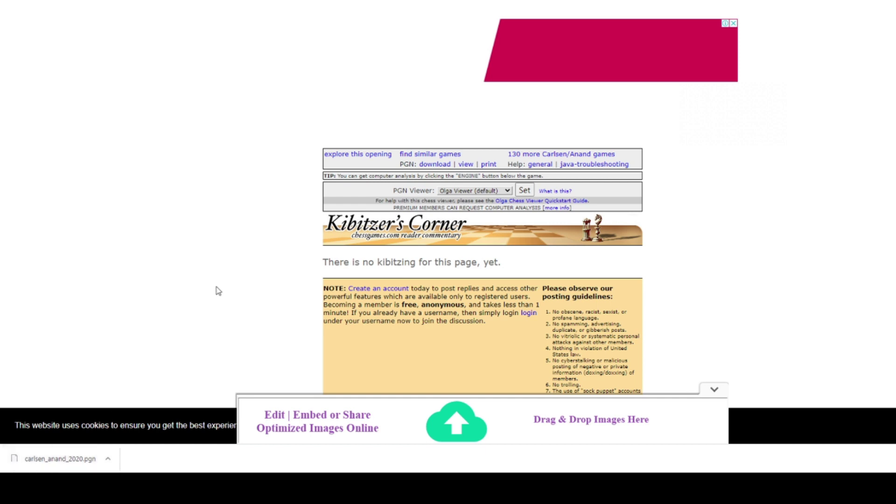
scroll(218, 291, "up", 3)
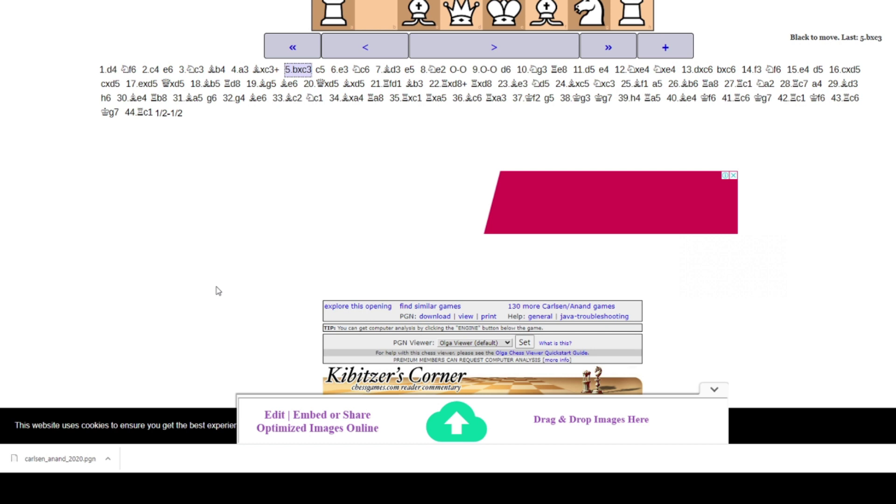
Look up similar games and open the Nimzo-Indian, Samisch (E26) opening page
left_click(434, 308)
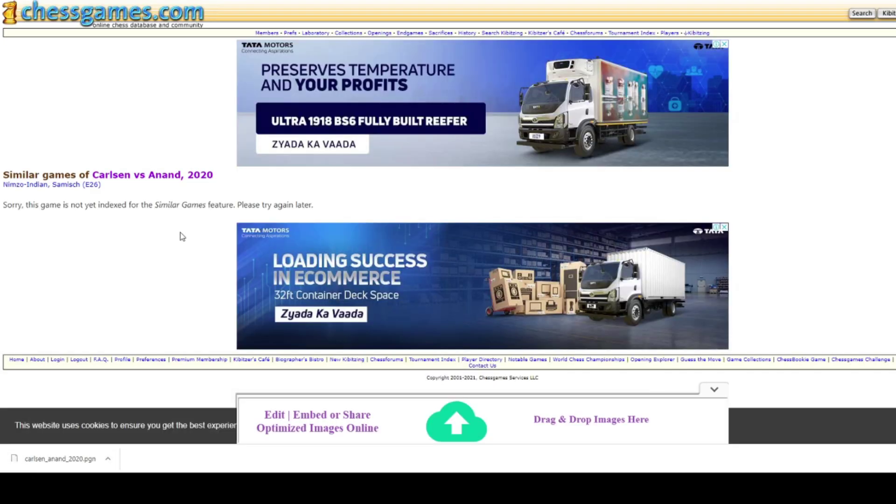
left_click_drag(30, 206, 140, 206)
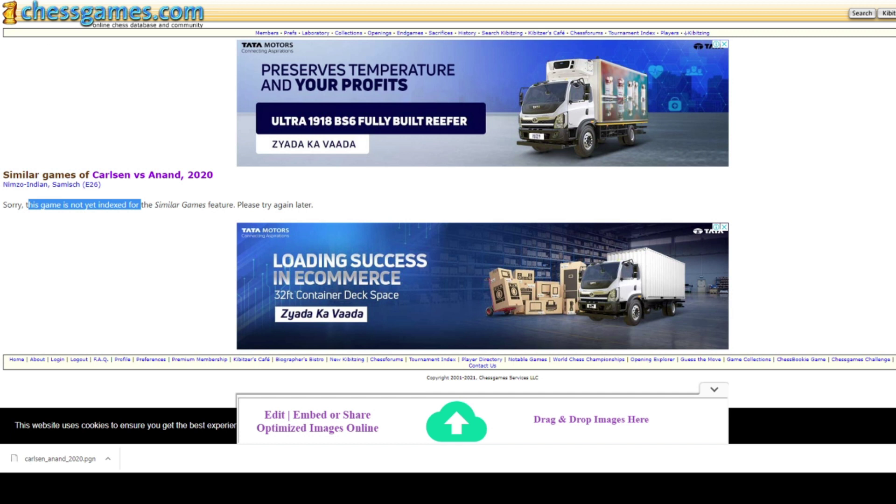
left_click(47, 186)
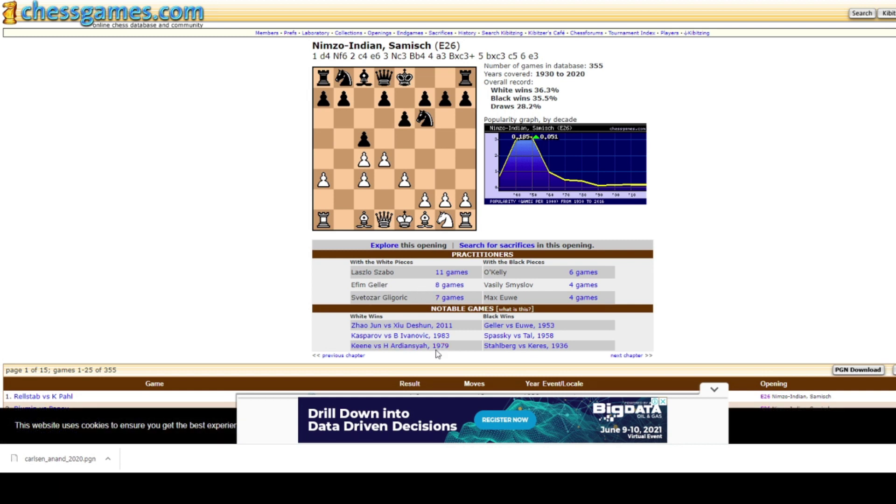
Check the last page of the 355 E26 games, then return to the home search page
scroll(436, 354, "down", 3)
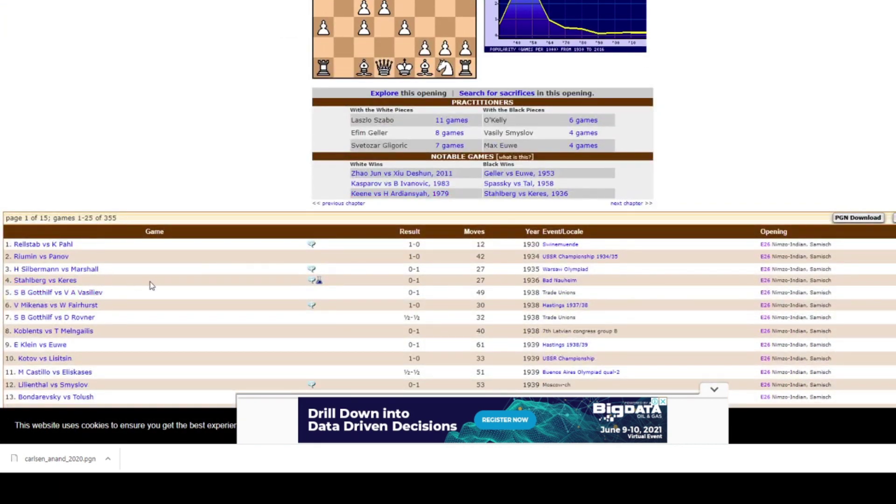
scroll(194, 270, "down", 7)
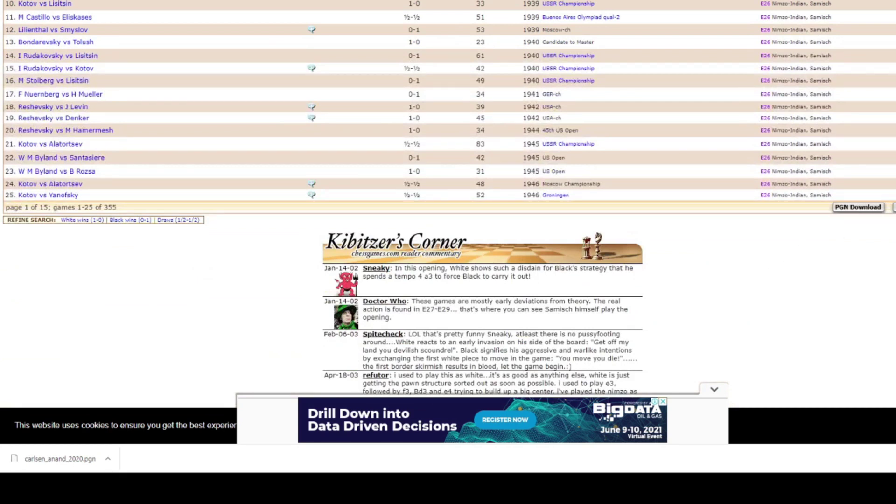
left_click(360, 205)
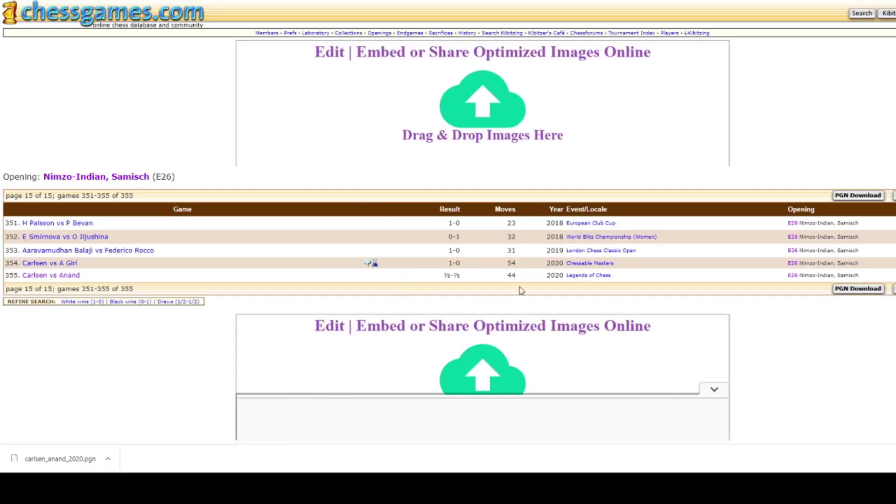
double_click(554, 275)
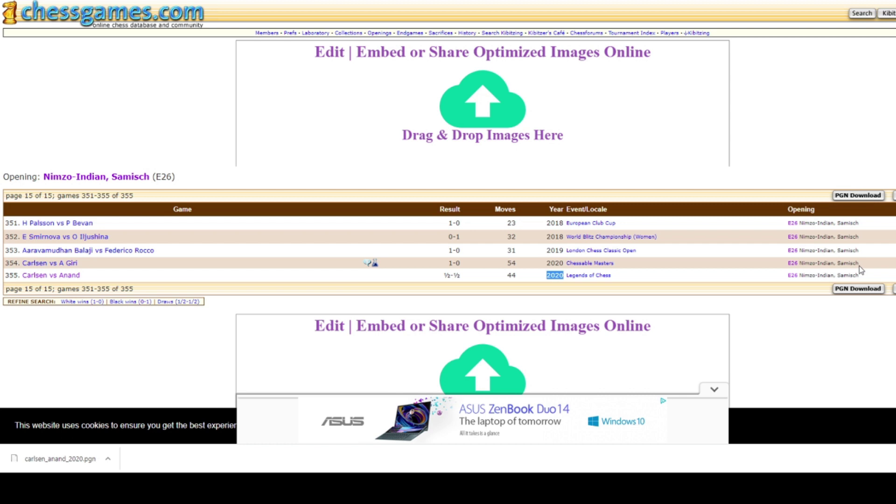
left_click_drag(859, 263, 837, 263)
left_click_drag(84, 278, 18, 265)
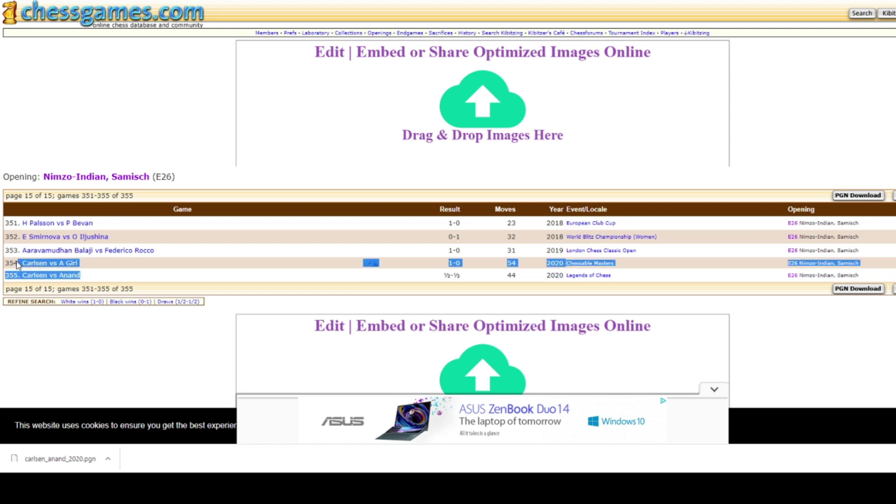
left_click(271, 278)
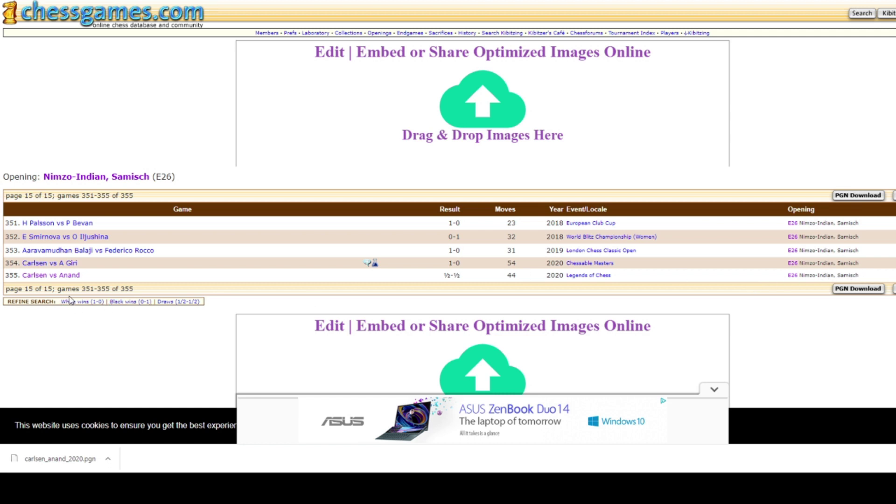
left_click(83, 14)
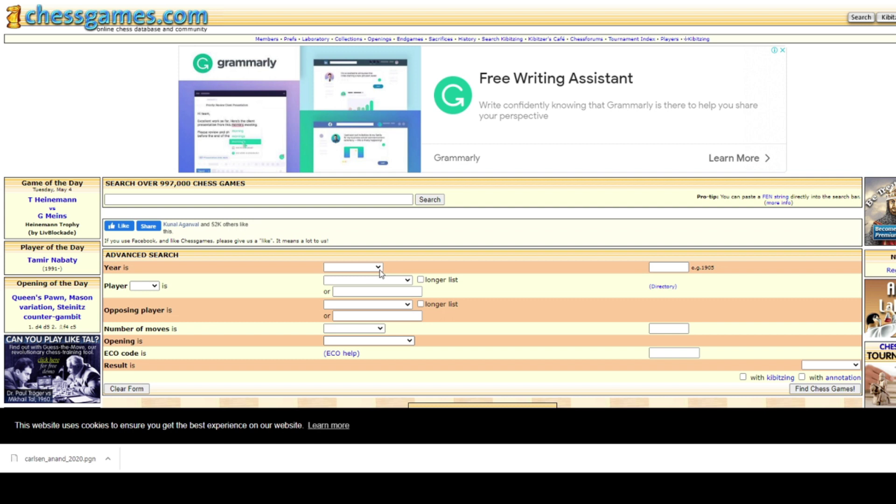
Search Caro-Kann (B10-B19) games and select the over-34,000-matches error message
key("c")
left_click(838, 389)
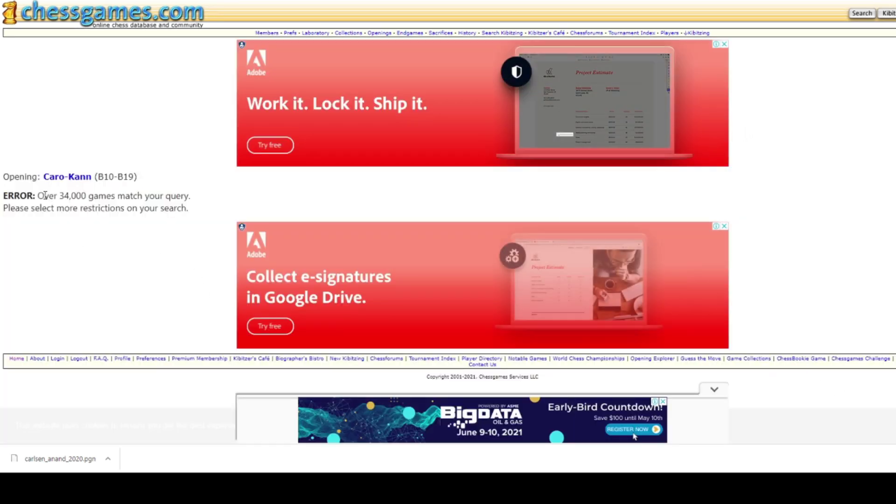
left_click_drag(64, 198, 197, 203)
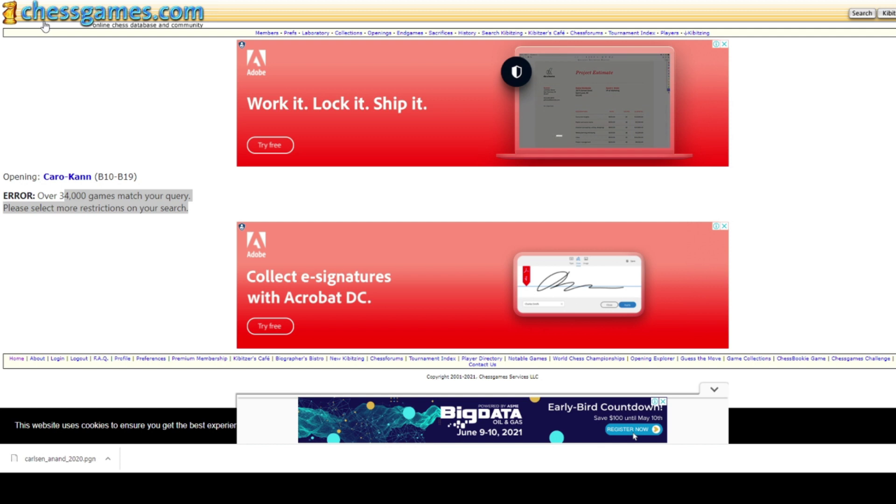
Rerun the Caro-Kann search with year at least 2019, returning 2,130 games on 86 pages
left_click(33, 12)
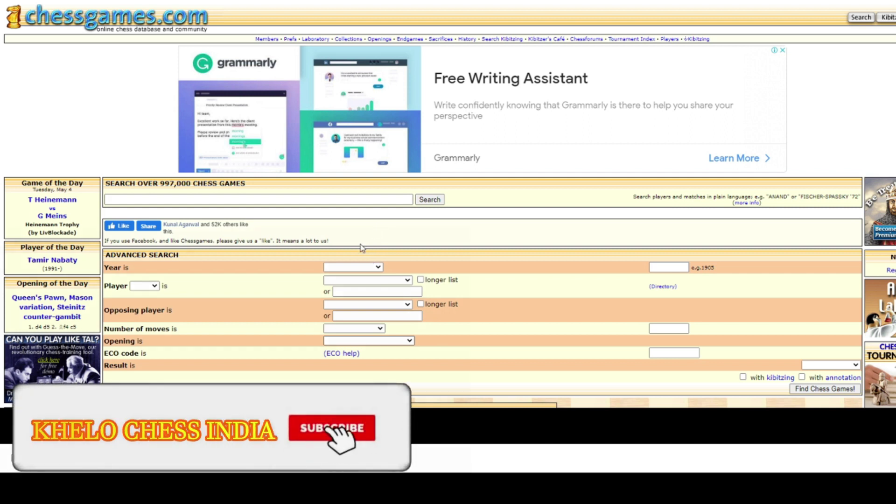
left_click(369, 341)
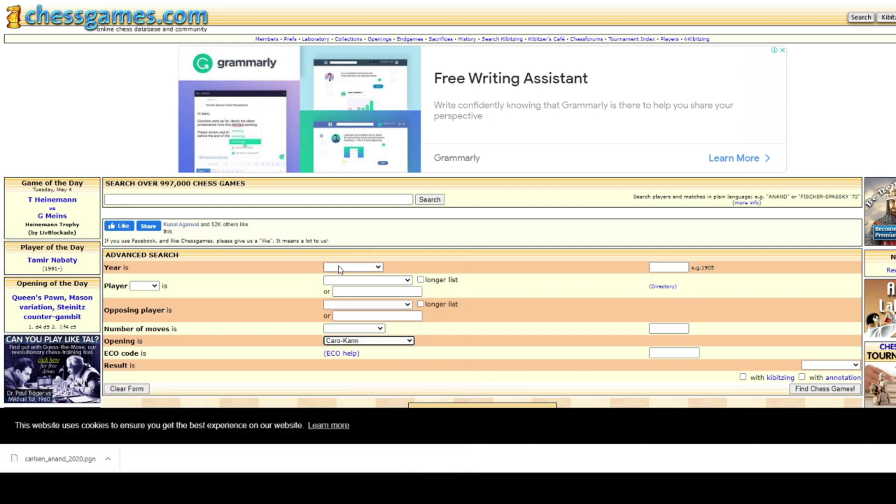
left_click(357, 304)
left_click(671, 266)
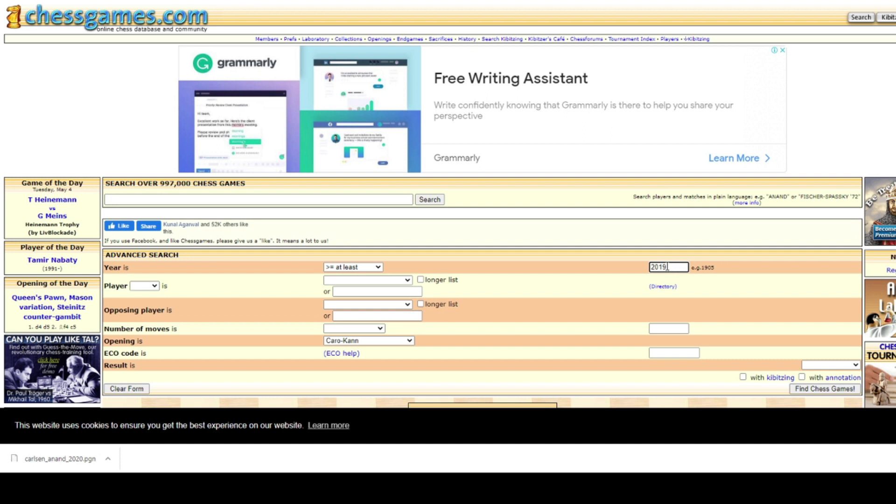
left_click(341, 268)
left_click(822, 390)
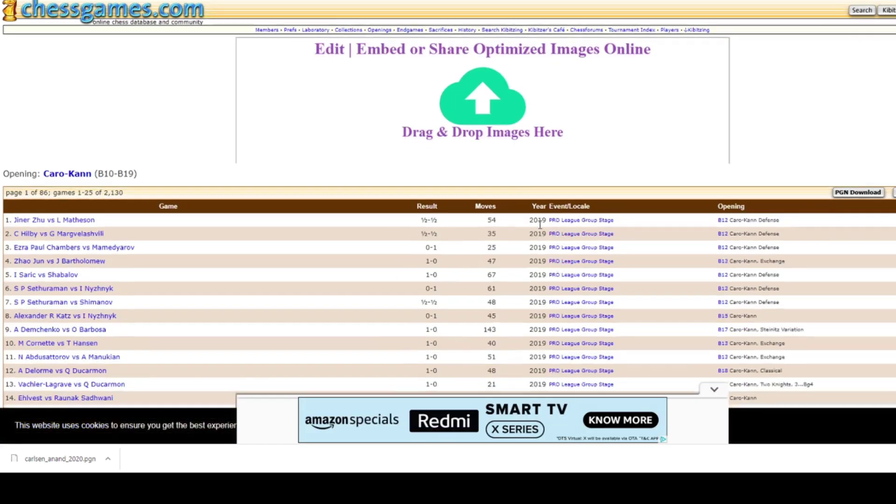
Jump to results page 86 of 86 and select 'Two Knights' in game 2129
scroll(540, 224, "down", 5)
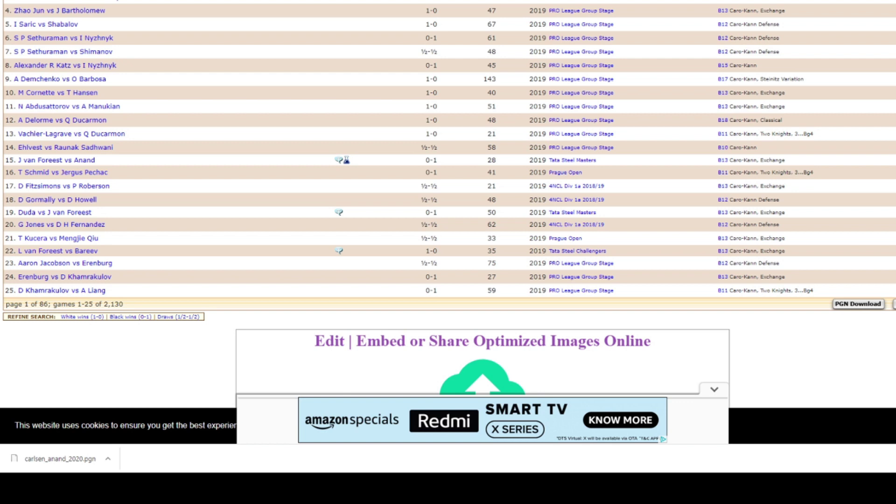
left_click(893, 304)
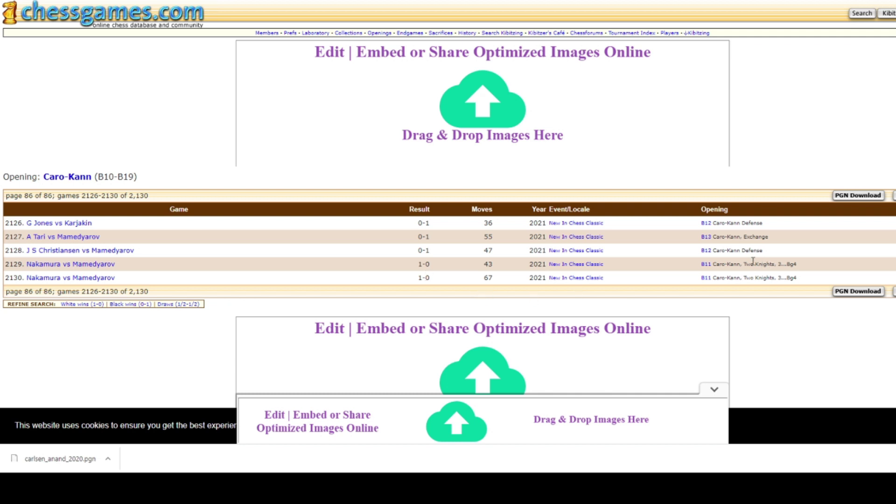
left_click_drag(744, 265, 774, 265)
Open game 2130, the 2021 Caro-Kann Two Knights win for White, and bring its board into view
left_click(66, 278)
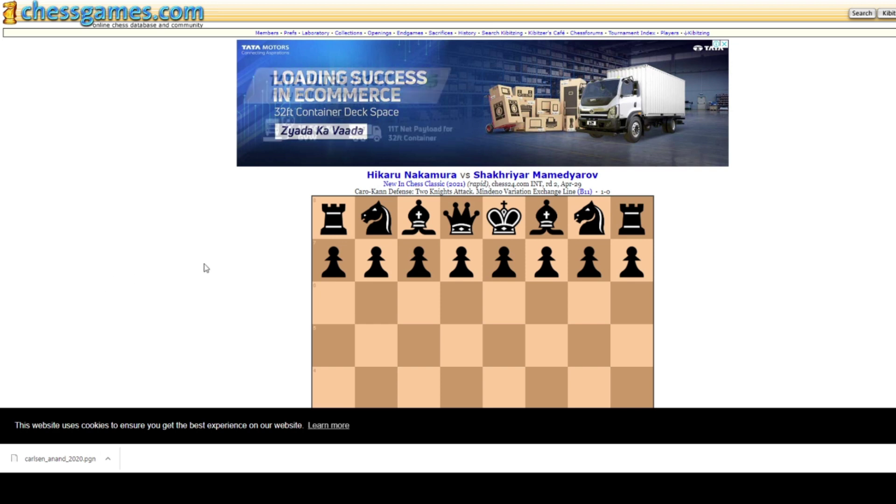
scroll(219, 265, "down", 3)
scroll(229, 265, "down", 2)
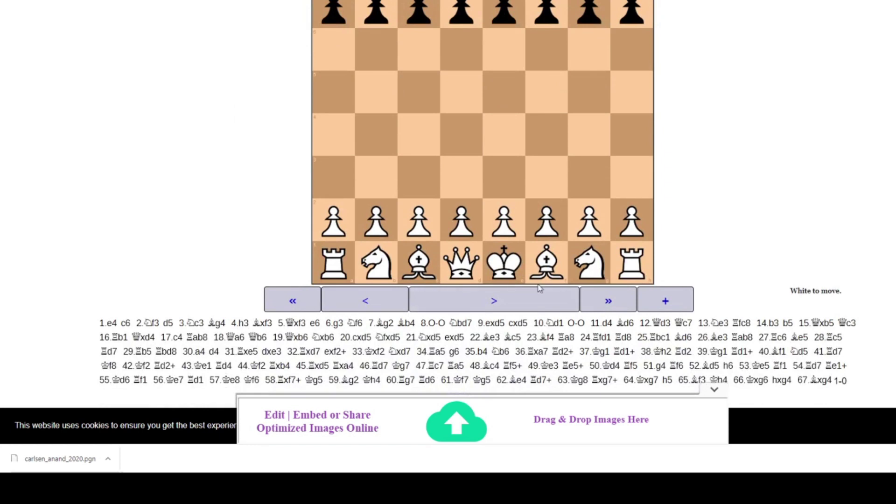
scroll(580, 289, "up", 1)
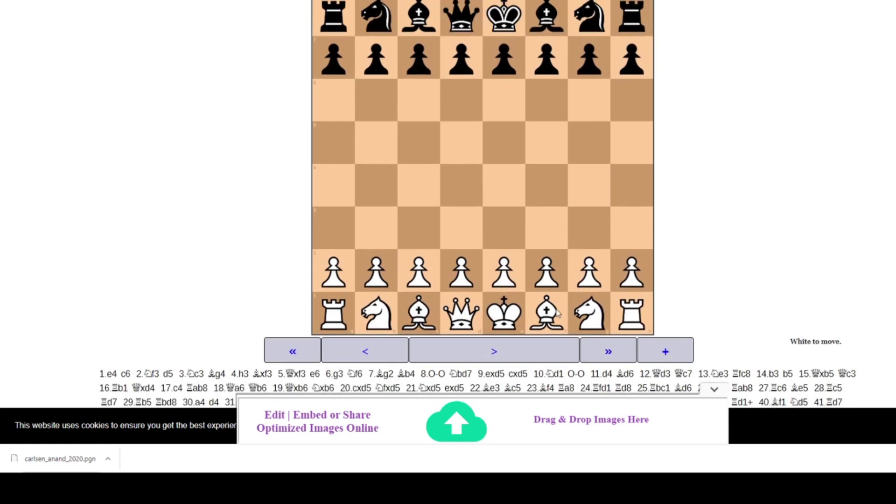
Step the game forward to 6...Nf6, with White to move
left_click(528, 351)
left_click(527, 351)
left_click(527, 351)
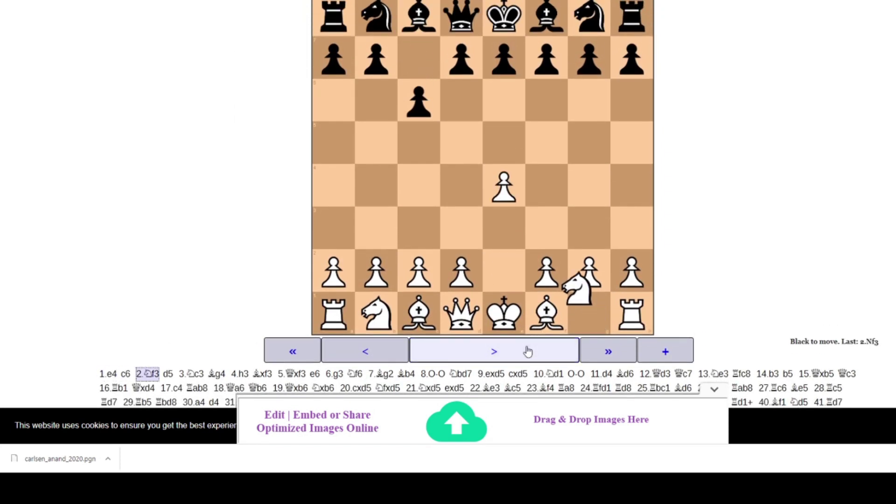
left_click(528, 351)
left_click(527, 351)
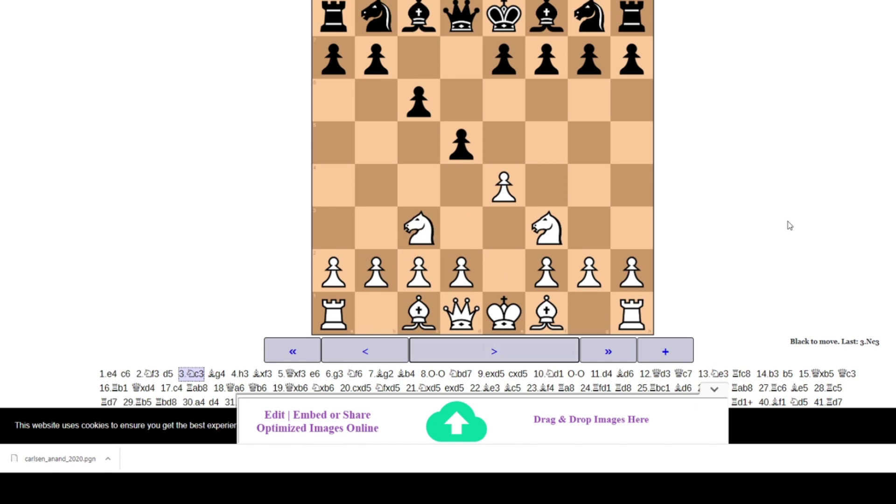
left_click(470, 353)
left_click(469, 354)
left_click(469, 353)
left_click(470, 353)
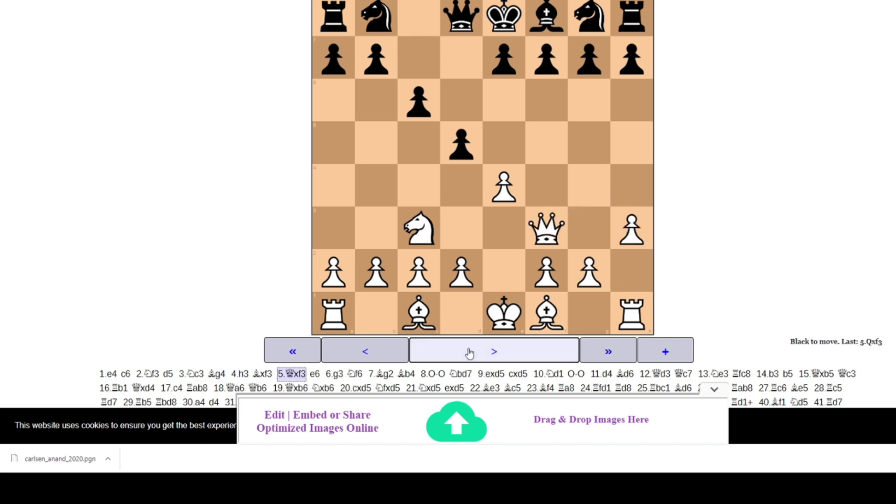
left_click(469, 353)
left_click(469, 353)
left_click(470, 353)
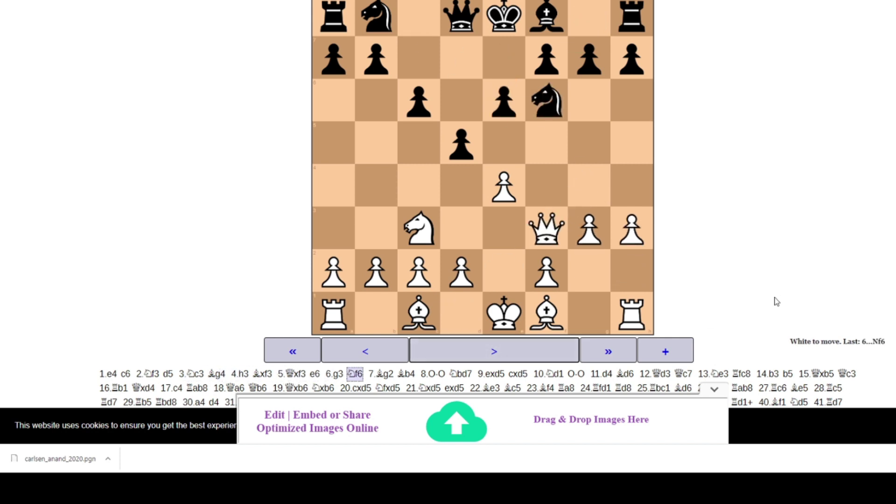
scroll(776, 301, "down", 8)
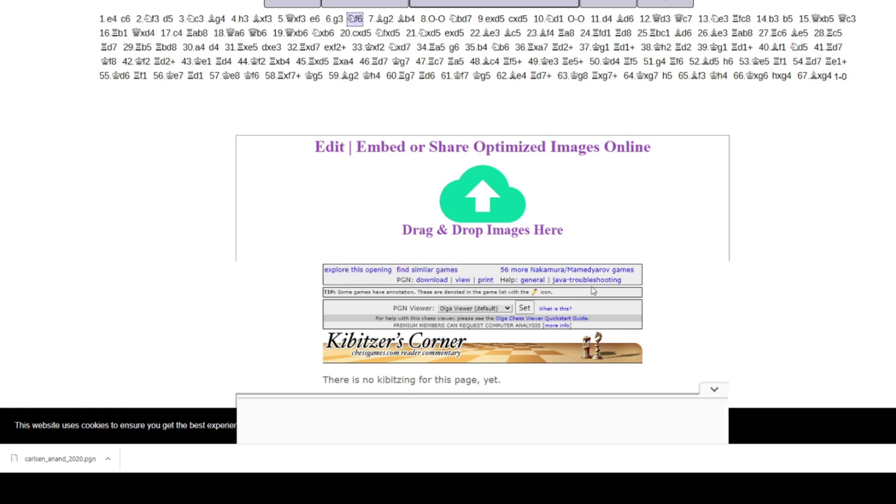
scroll(884, 338, "up", 10)
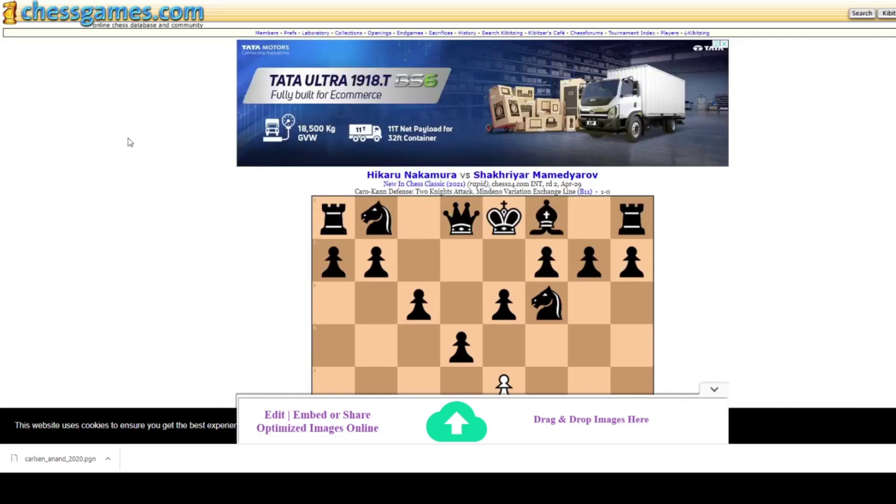
Go back to the chessgames.com home page, leaving the advanced search Player field blank
left_click(69, 21)
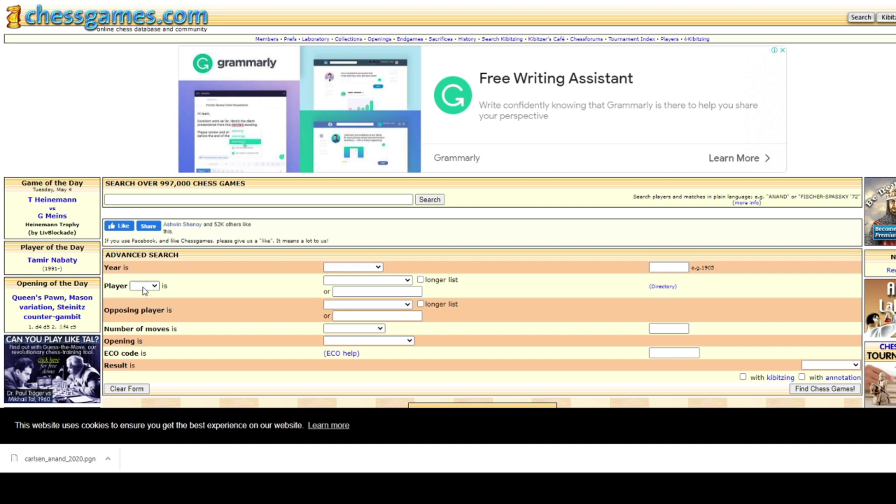
left_click(387, 290)
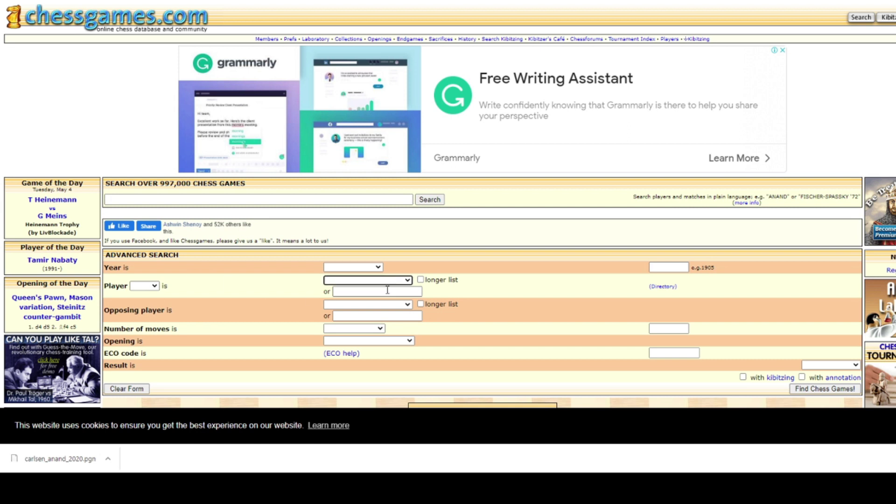
left_click(263, 299)
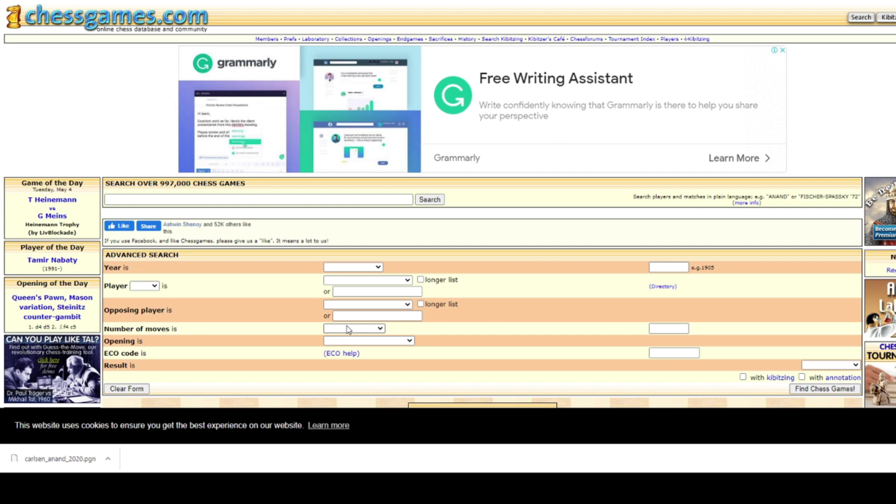
Restrict the search to games of no more than 15 moves, Black wins, annotated only
left_click(351, 358)
left_click(678, 328)
type("15")
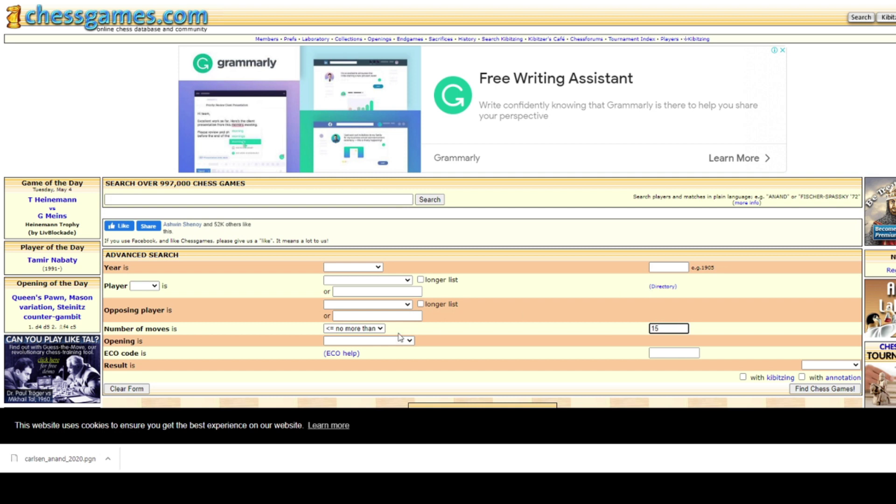
left_click(355, 341)
left_click(695, 353)
left_click(515, 349)
left_click(841, 395)
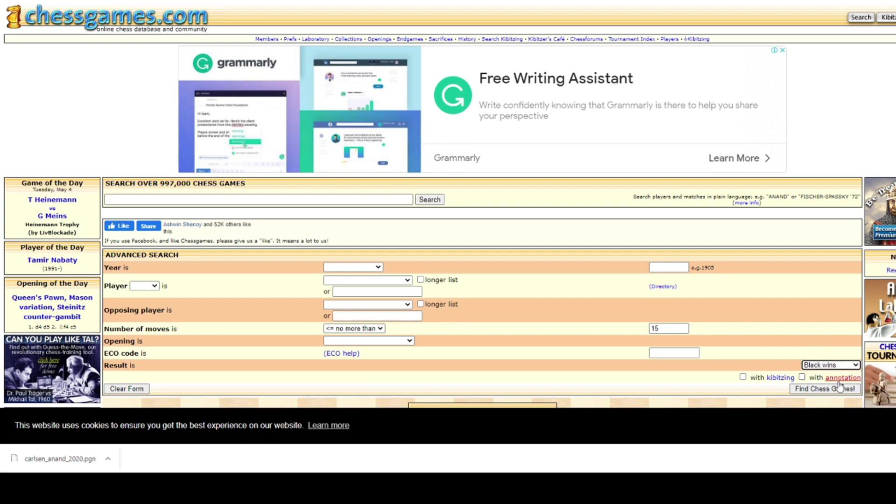
left_click(802, 378)
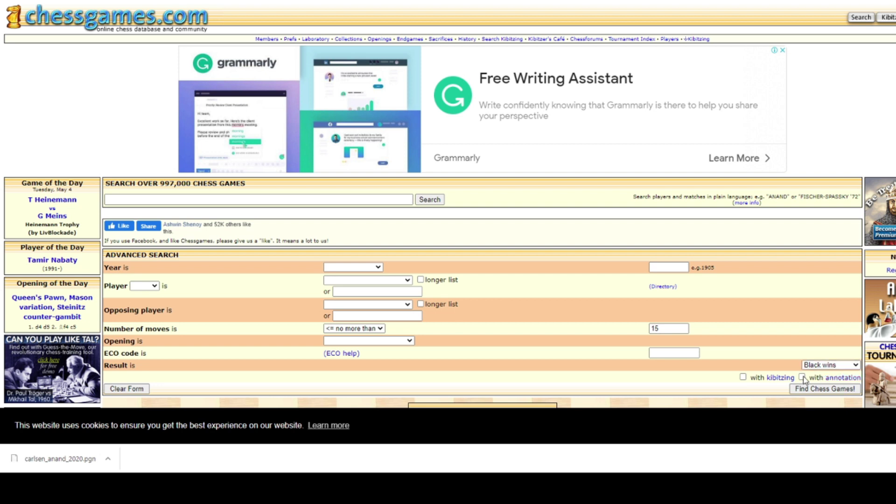